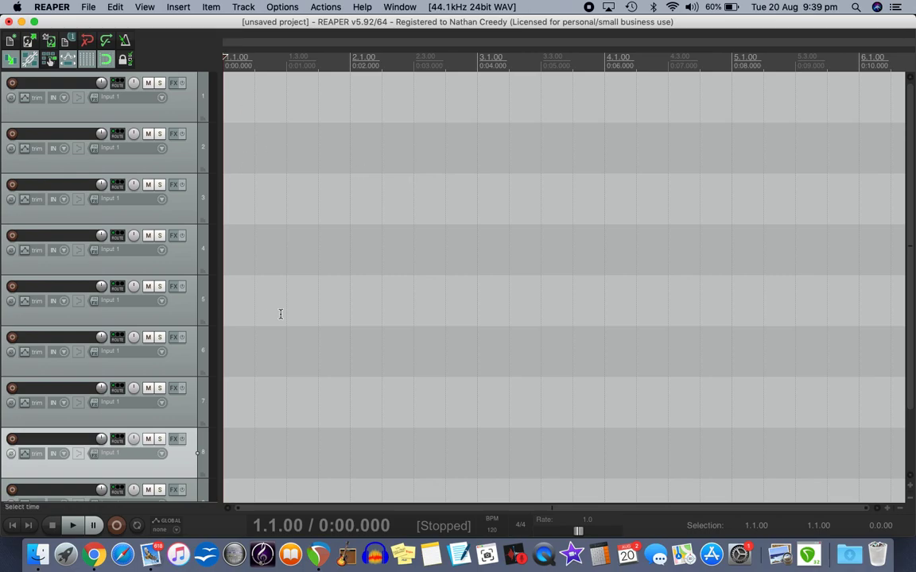
# - Search the effects for "eq" and add VST: ReaEQ (Cockos) to track 1, closing the effect window
pyautogui.click(181, 115)
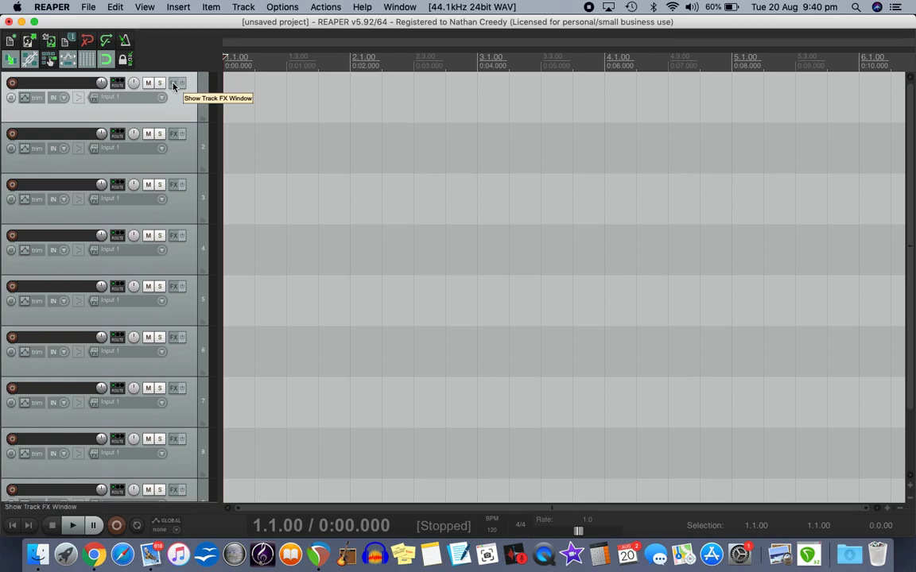
pyautogui.click(175, 85)
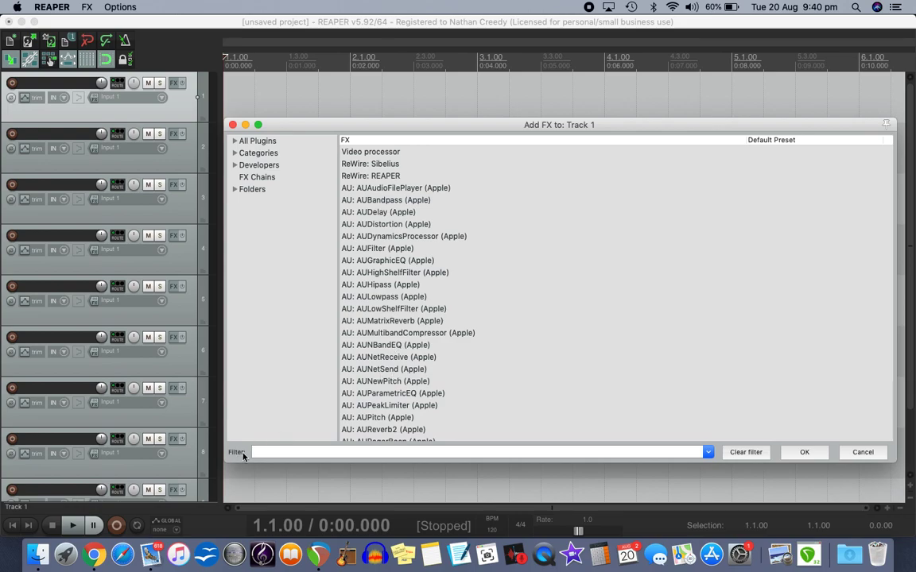
pyautogui.write('eq')
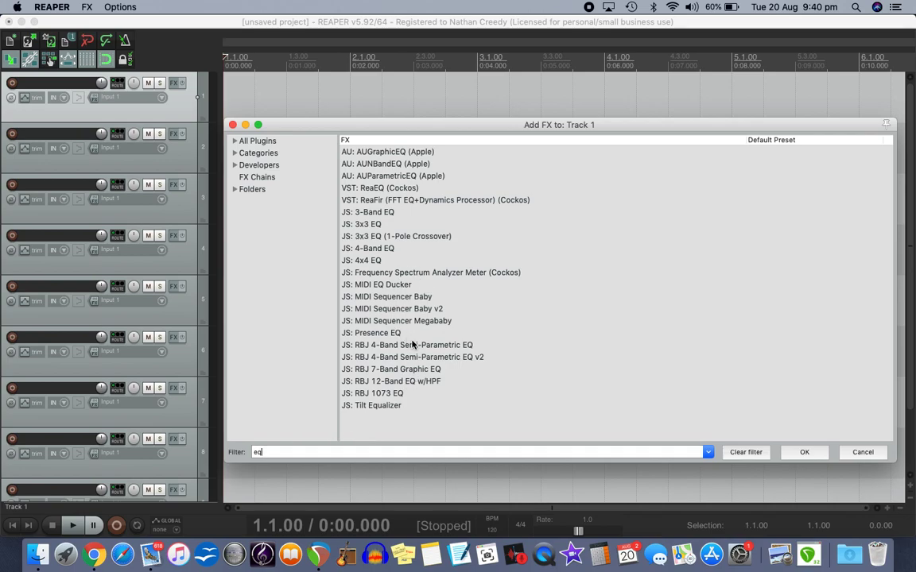
pyautogui.doubleClick(378, 189)
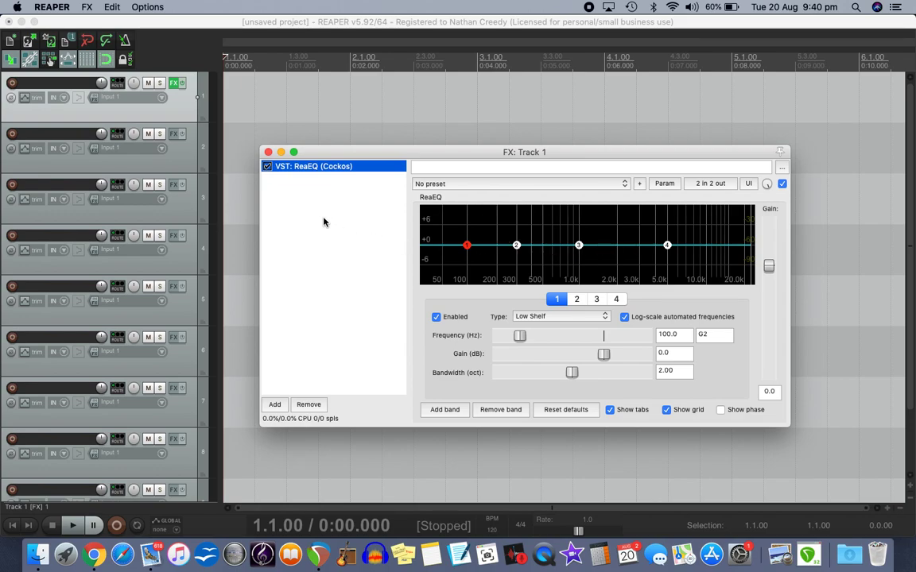
pyautogui.click(269, 152)
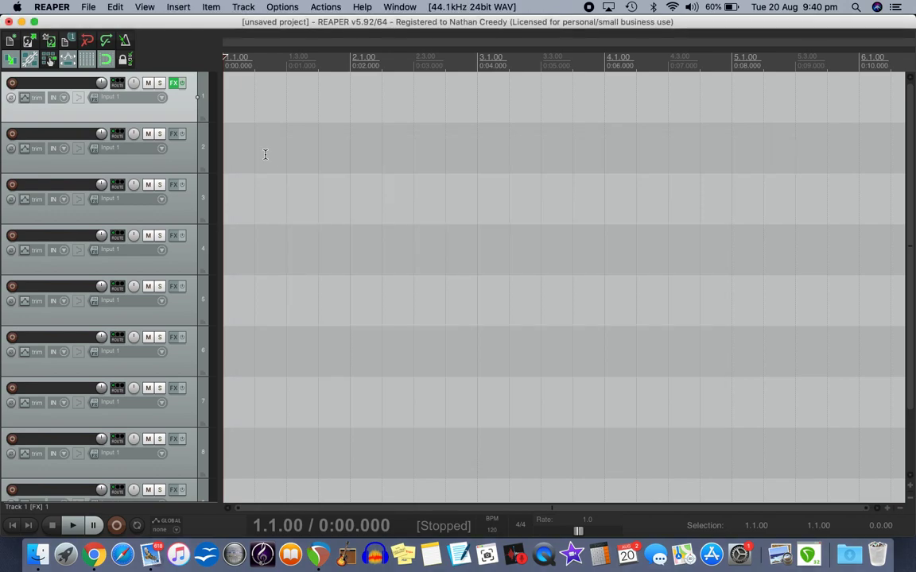
# - Add ReaEQ to tracks 2 and 3, closing each effect window
pyautogui.click(175, 139)
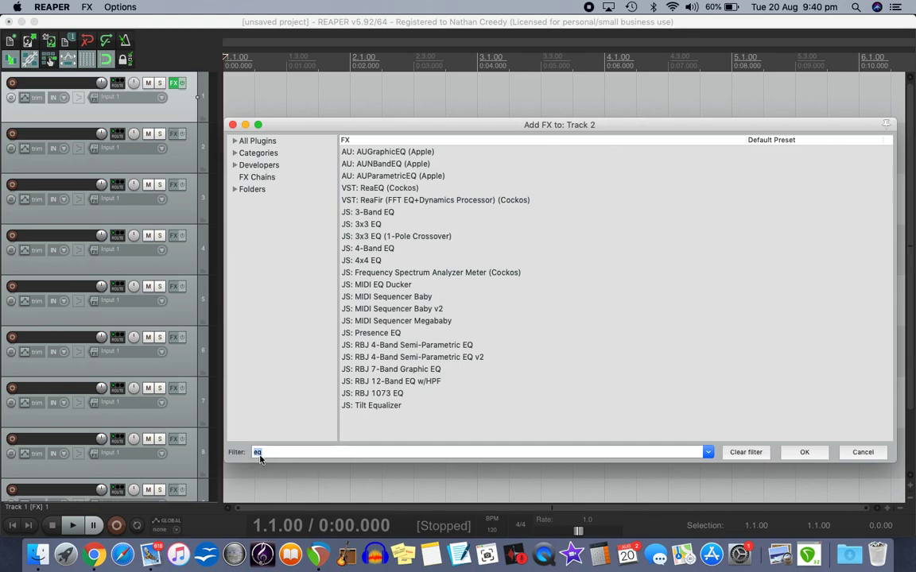
pyautogui.doubleClick(344, 186)
pyautogui.click(277, 158)
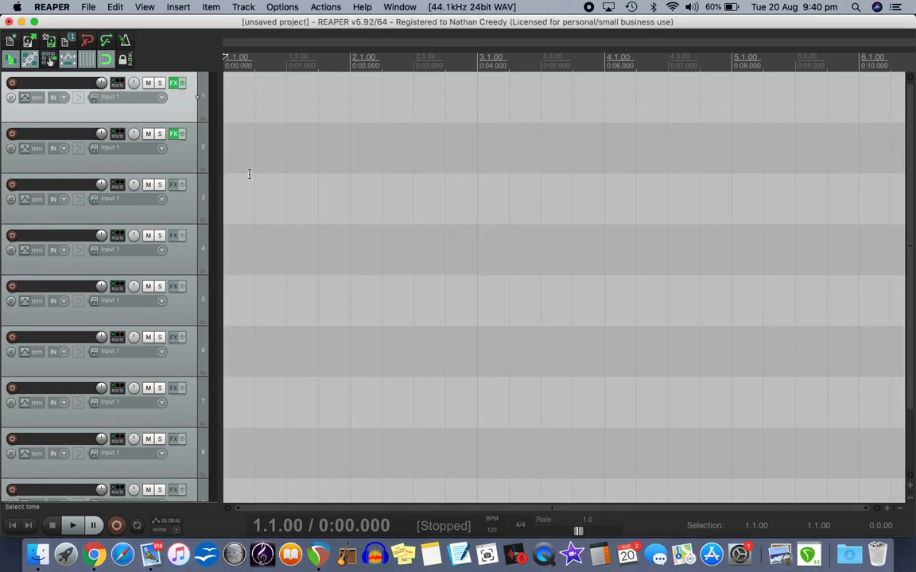
pyautogui.click(174, 186)
pyautogui.doubleClick(344, 188)
pyautogui.click(283, 149)
# - Add ReaEQ to track 4 and close its effect window
pyautogui.click(176, 237)
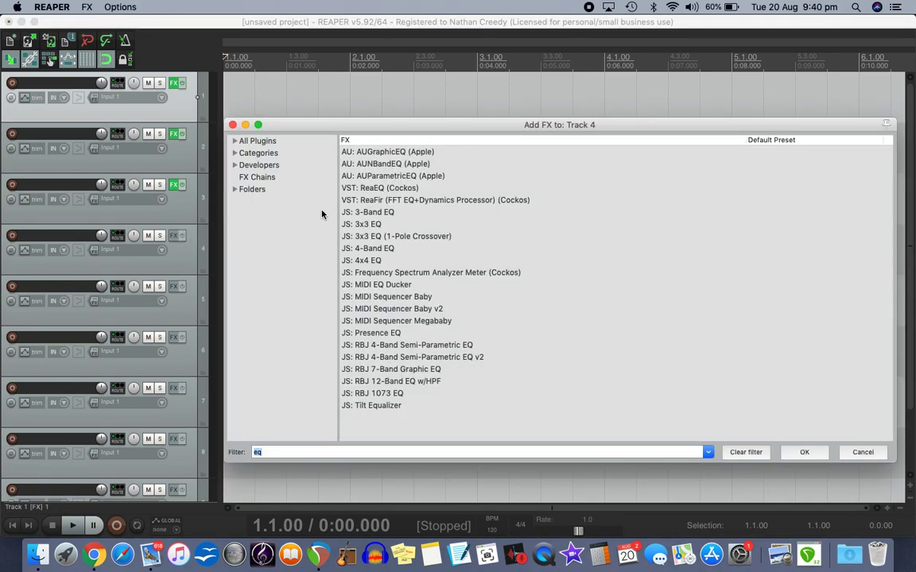
pyautogui.click(371, 191)
pyautogui.doubleClick(371, 189)
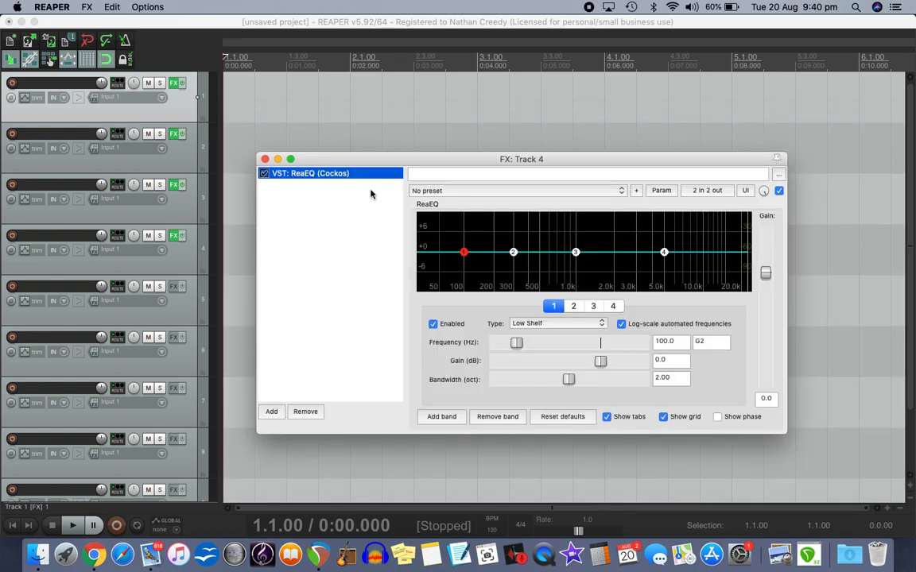
pyautogui.click(264, 160)
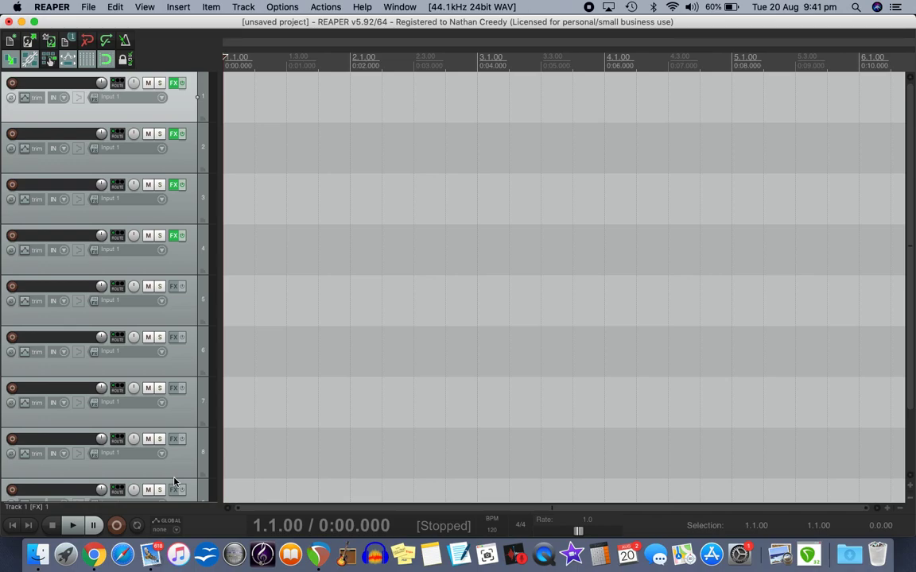
# - Solo tracks 1, 2 and 3 one at a time, unsoloing each before moving on
pyautogui.click(160, 84)
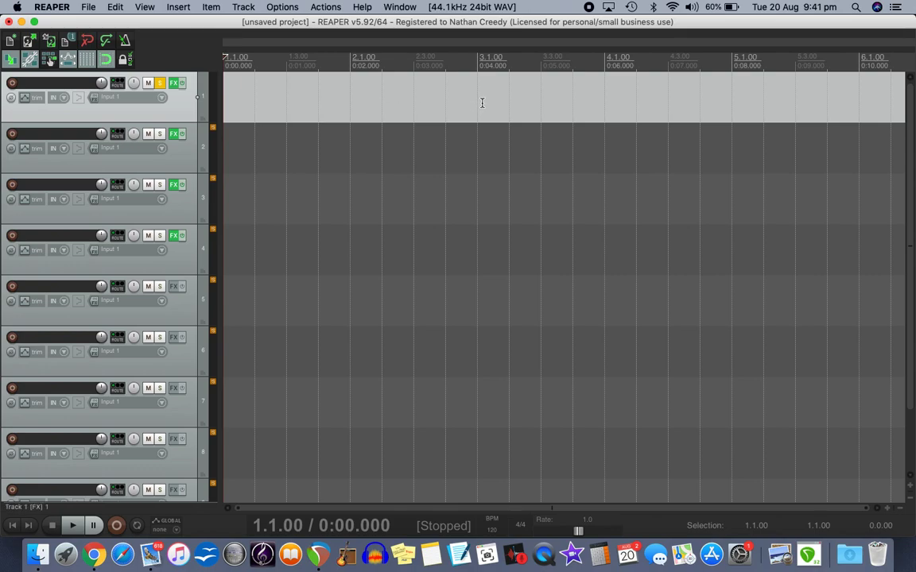
pyautogui.click(160, 84)
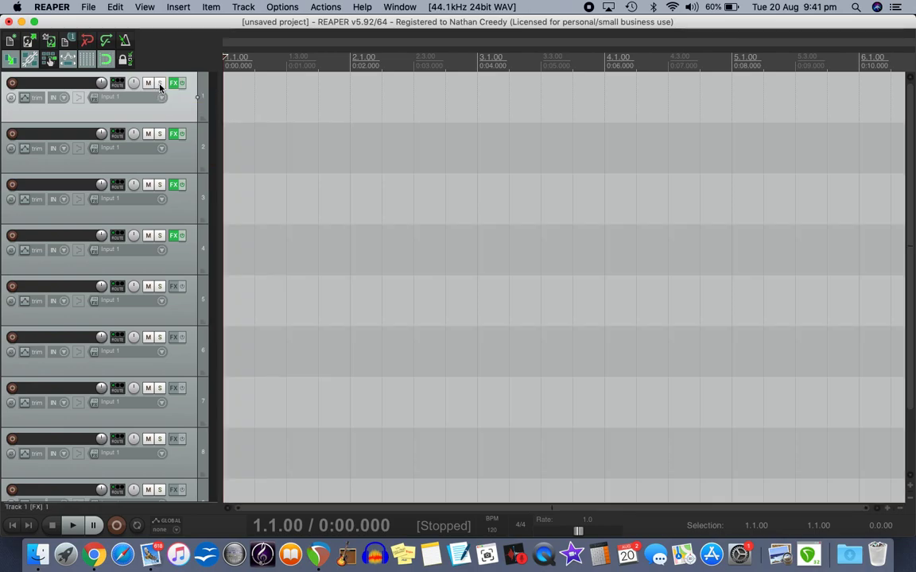
pyautogui.click(160, 135)
pyautogui.click(160, 134)
pyautogui.click(159, 185)
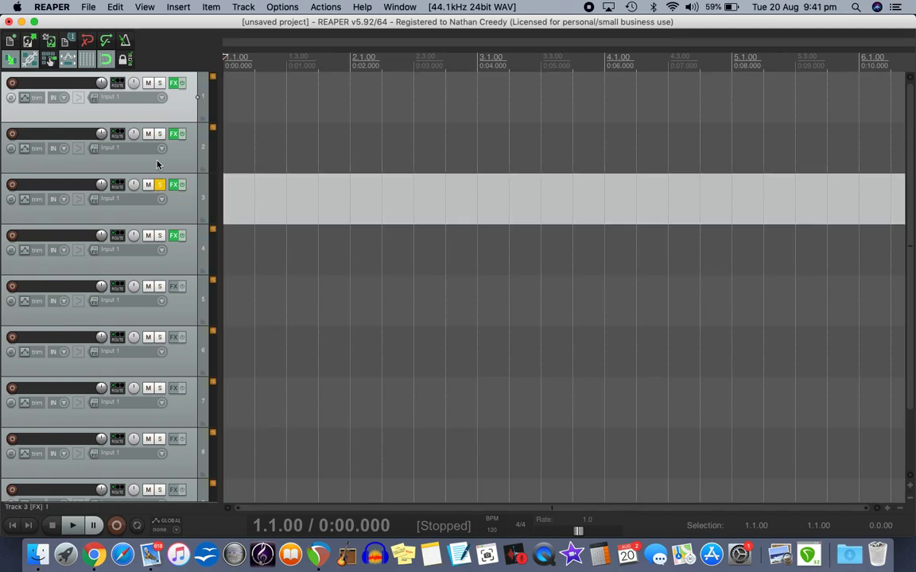
pyautogui.click(159, 186)
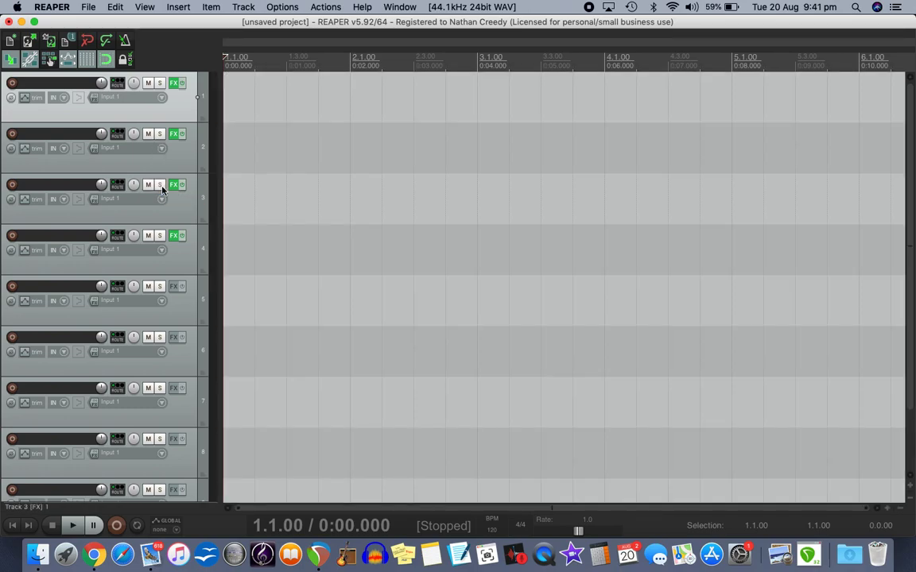
# - Solo track 1 and shape its ReaEQ: band 1 about +12.8 dB, band 2 -9.7 dB, band 3 +12 dB, band 4 -7.2 dB
pyautogui.click(160, 84)
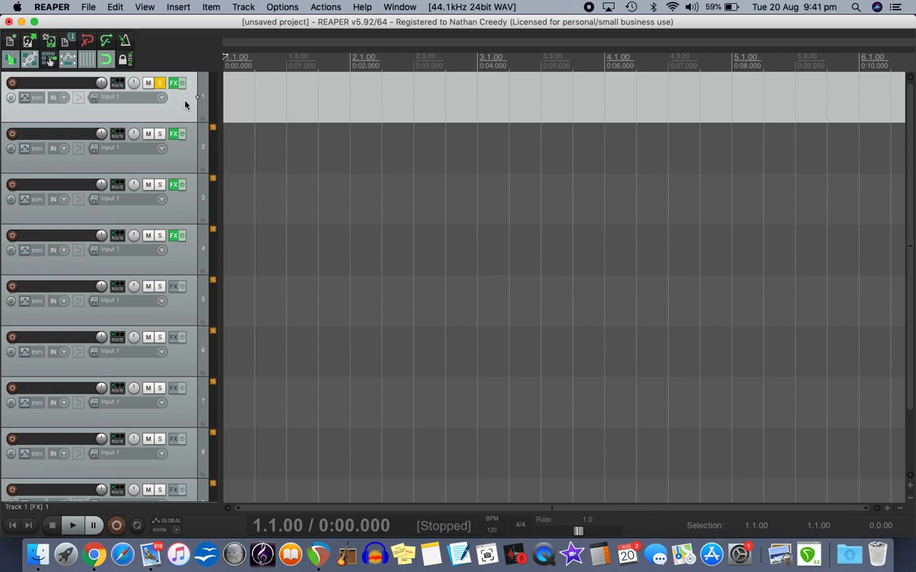
pyautogui.click(174, 84)
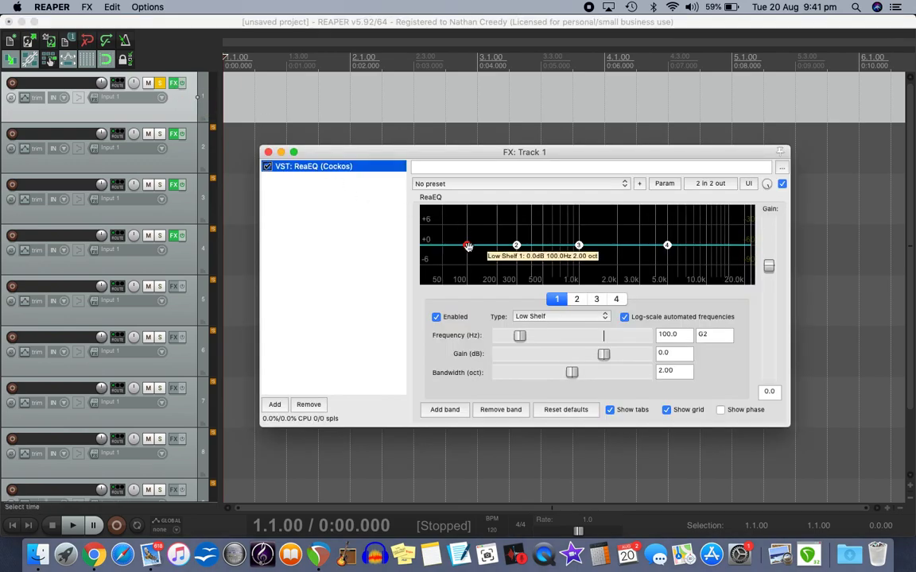
pyautogui.moveTo(466, 244); pyautogui.dragTo(462, 206)
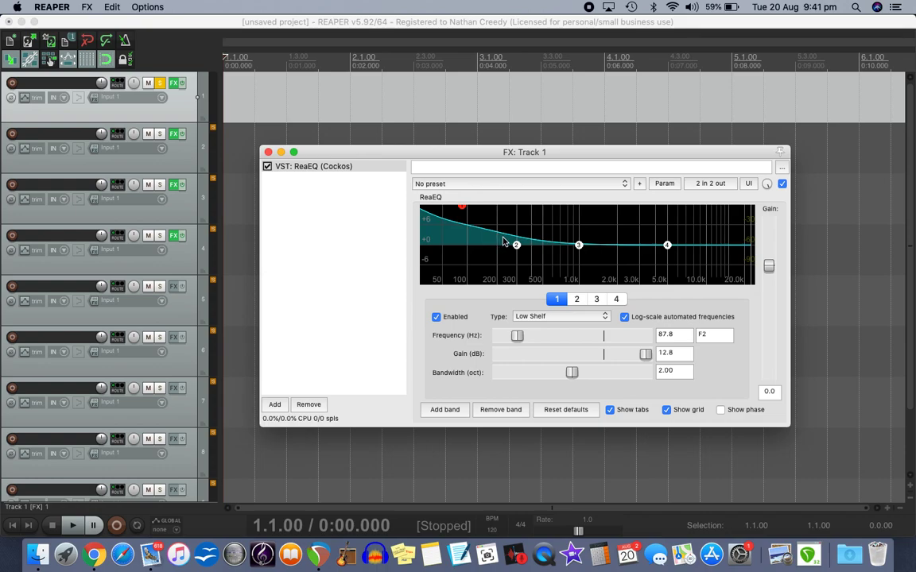
pyautogui.moveTo(516, 244); pyautogui.dragTo(511, 279)
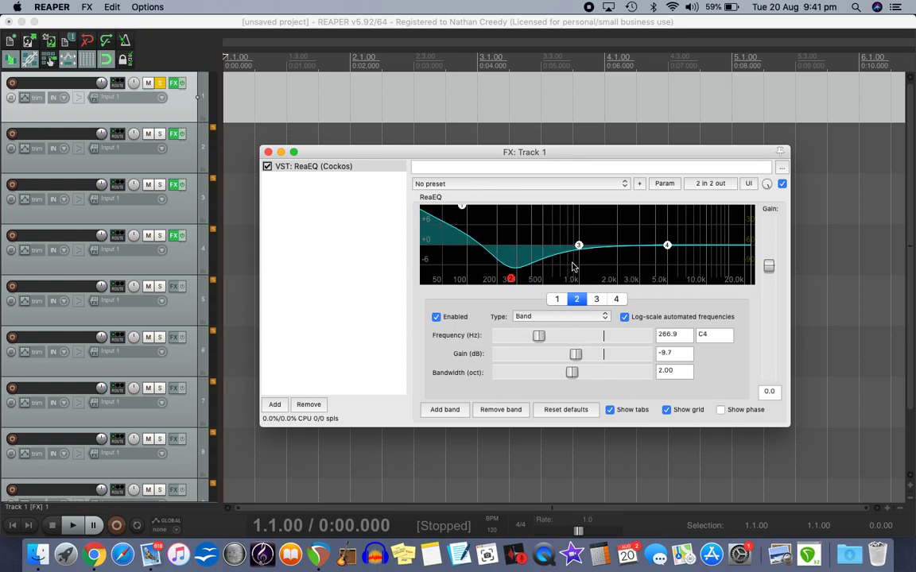
pyautogui.moveTo(578, 245); pyautogui.dragTo(554, 207)
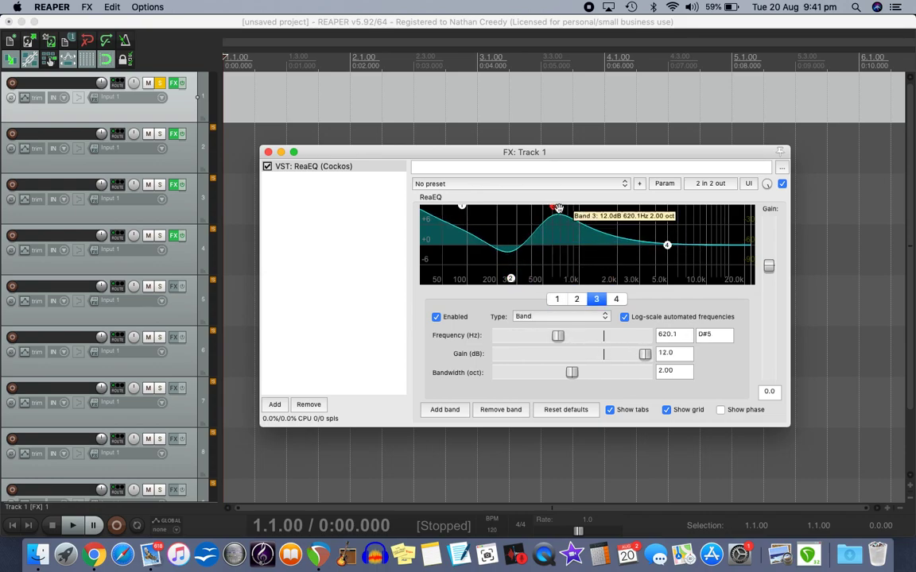
pyautogui.moveTo(667, 247); pyautogui.dragTo(667, 271)
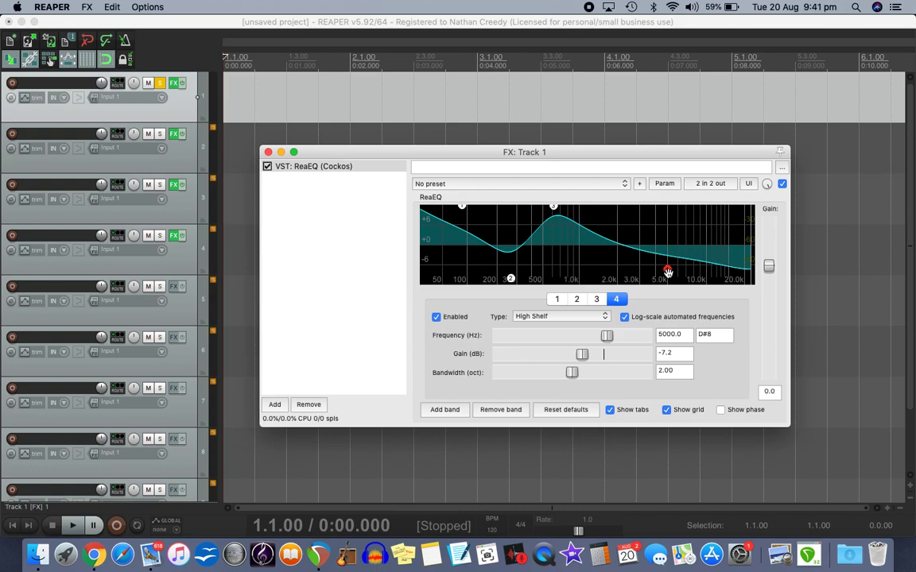
# - Invert track 1's EQ curve: boost band 4 about 10.1 dB, cut band 3, boost band 2, and cut band 1 about 11.8 dB at 78 Hz
pyautogui.moveTo(668, 272); pyautogui.dragTo(663, 213)
pyautogui.moveTo(553, 208); pyautogui.dragTo(570, 262)
pyautogui.moveTo(511, 277); pyautogui.dragTo(458, 294)
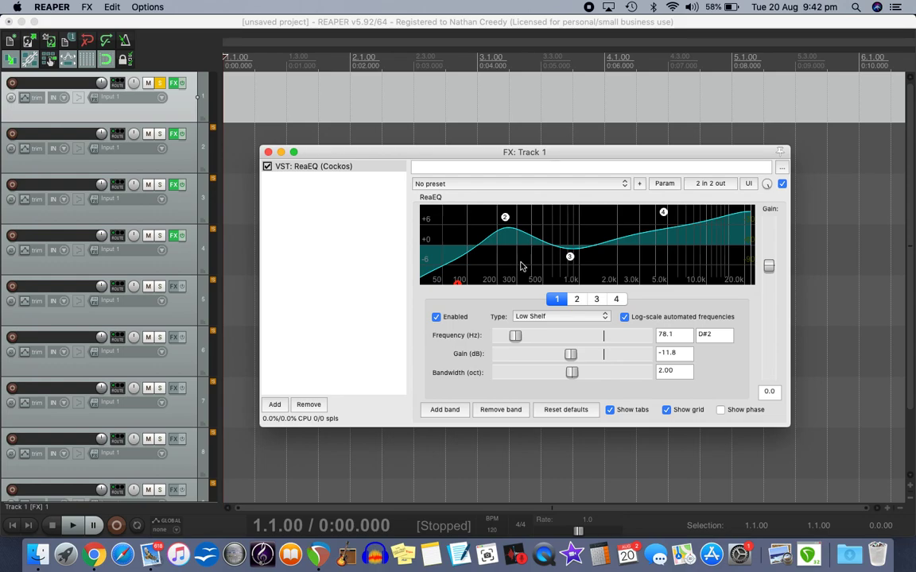
# - Reshape track 1's EQ: slight band 1 boost, band 2 about -5 dB at 219 Hz, band 3 +8.4 dB, band 4 +3.8 dB; close the window
pyautogui.moveTo(457, 280); pyautogui.dragTo(501, 263)
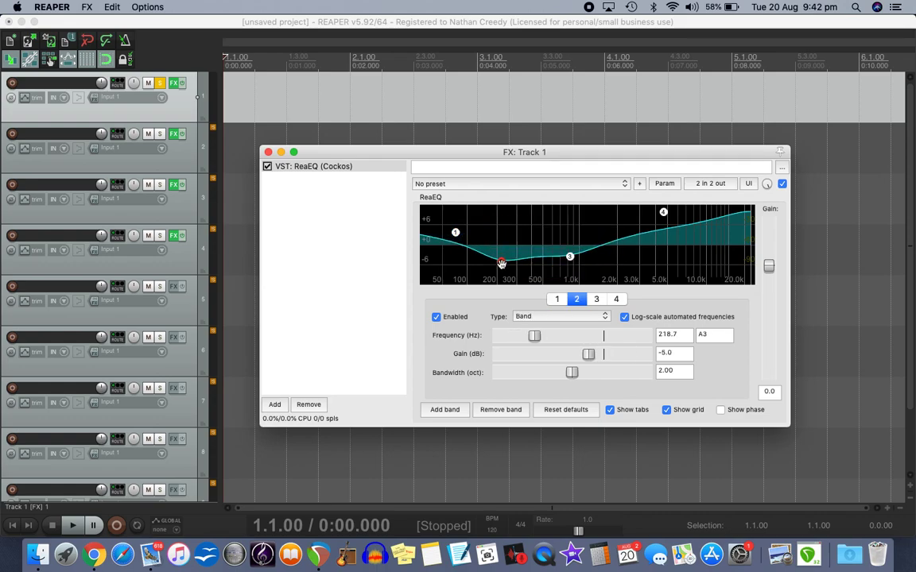
pyautogui.moveTo(569, 257); pyautogui.dragTo(562, 217)
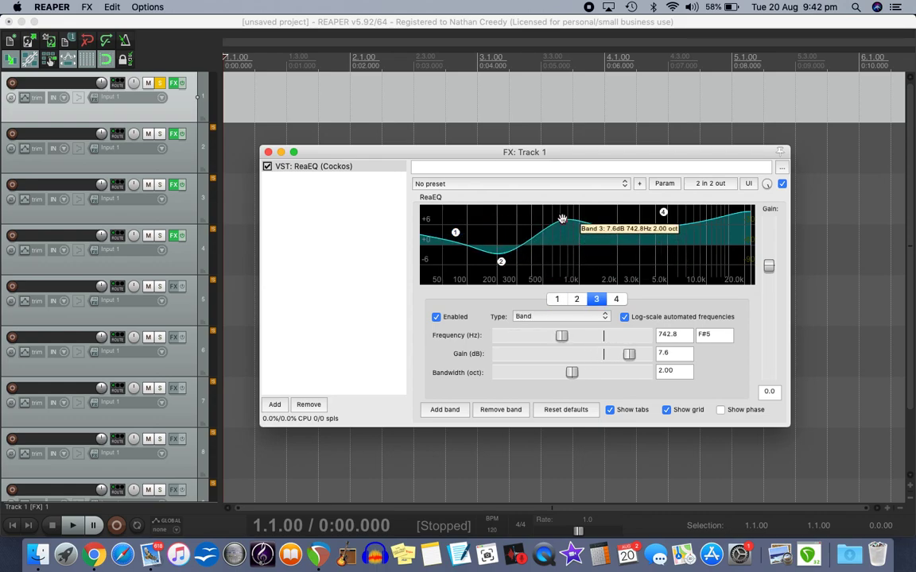
pyautogui.moveTo(661, 213)
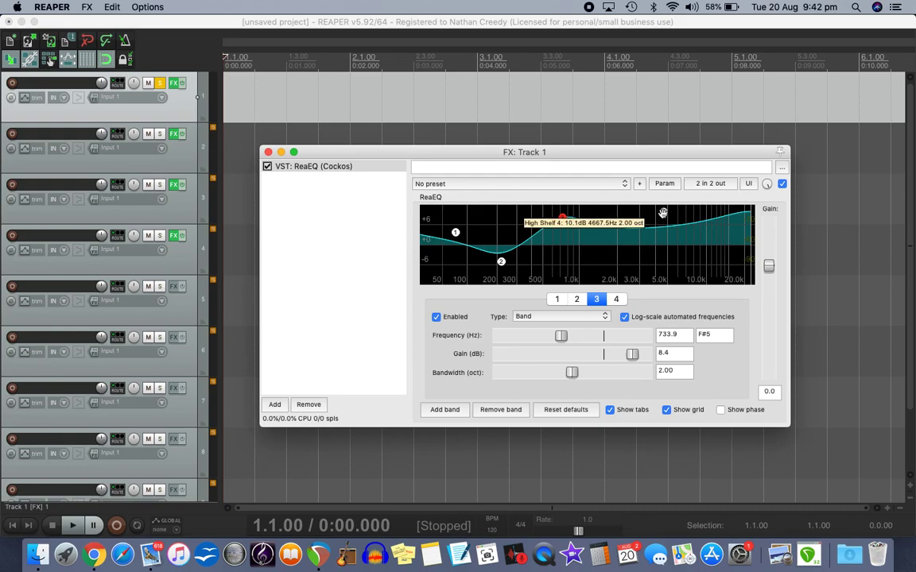
pyautogui.moveTo(662, 213); pyautogui.dragTo(663, 233)
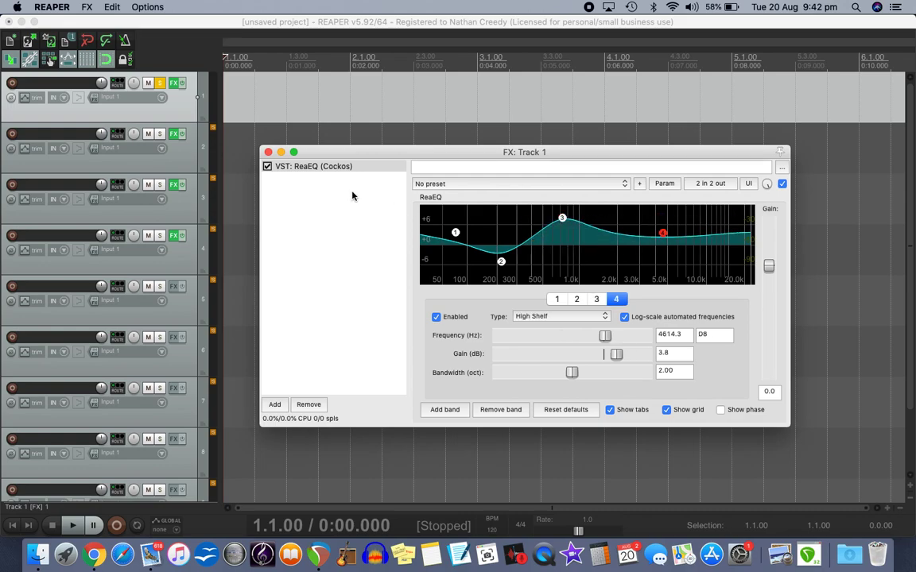
pyautogui.click(268, 152)
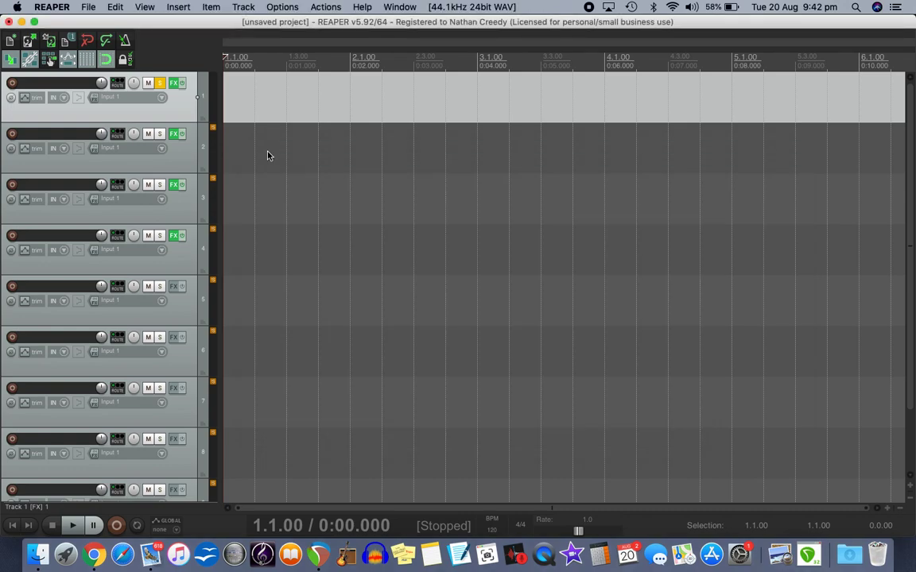
# - Solo track 2 instead of track 1, boost its EQ bands 1, 3 (about 9.3 dB) and 4 (6.7 dB), lower band 2, and unsolo it
pyautogui.click(160, 84)
pyautogui.click(160, 134)
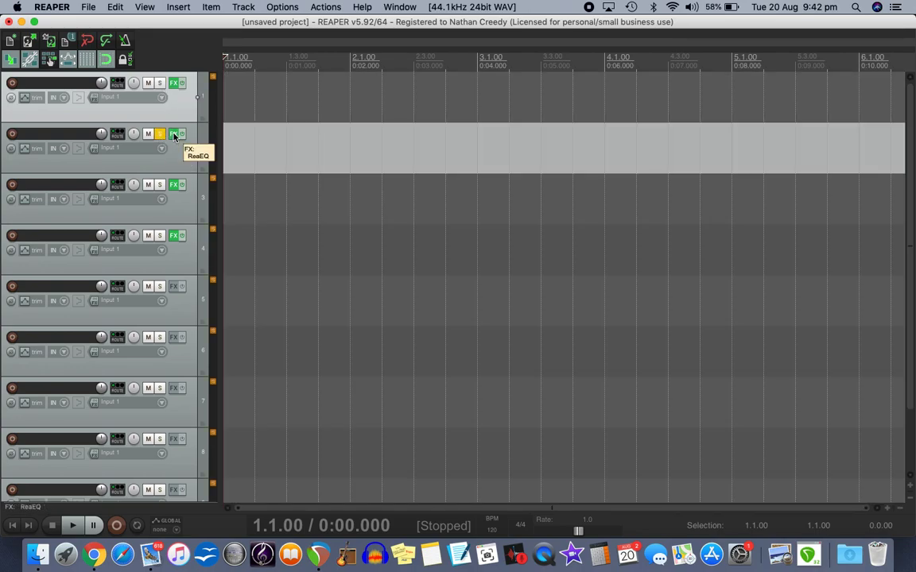
pyautogui.click(173, 134)
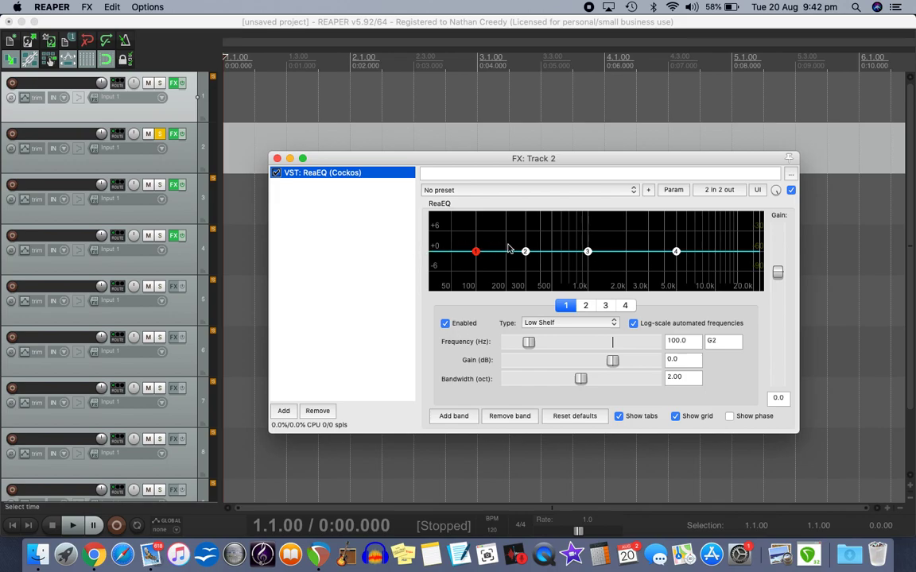
pyautogui.moveTo(476, 252); pyautogui.dragTo(475, 215)
pyautogui.moveTo(526, 253); pyautogui.dragTo(524, 267)
pyautogui.moveTo(587, 252); pyautogui.dragTo(576, 228)
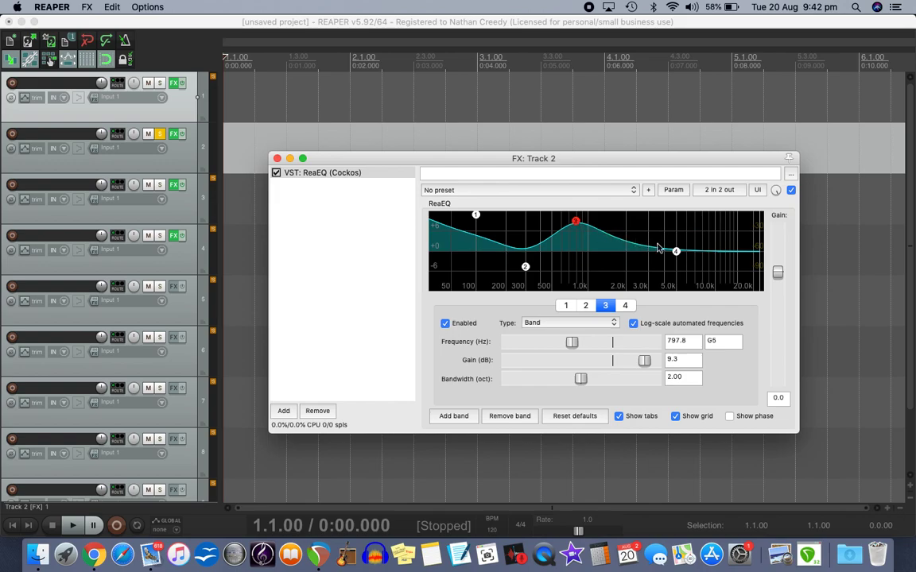
pyautogui.moveTo(675, 251); pyautogui.dragTo(695, 232)
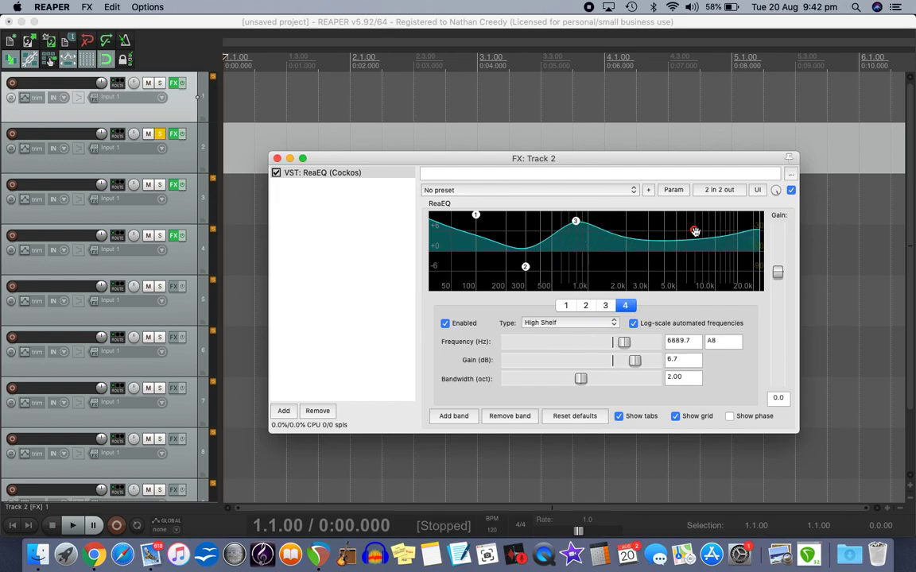
pyautogui.click(276, 158)
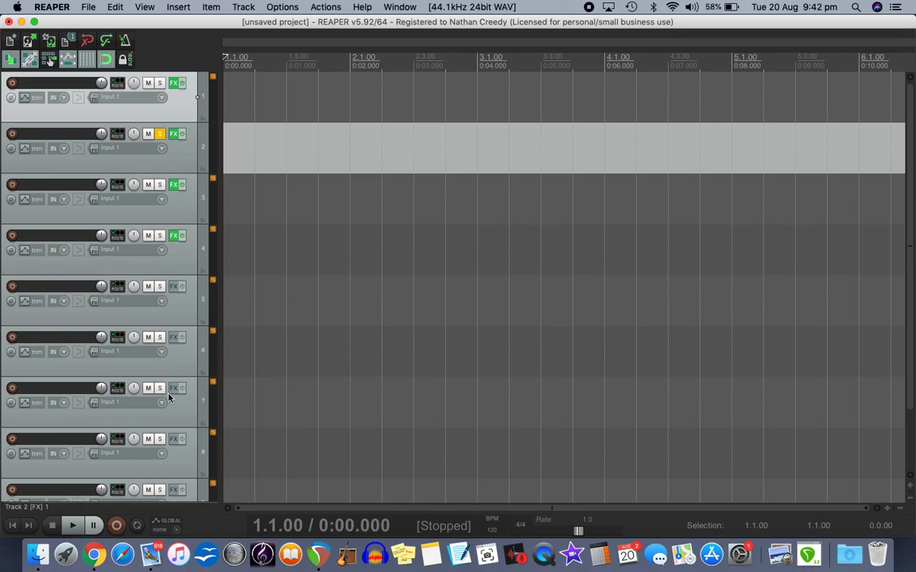
pyautogui.click(159, 134)
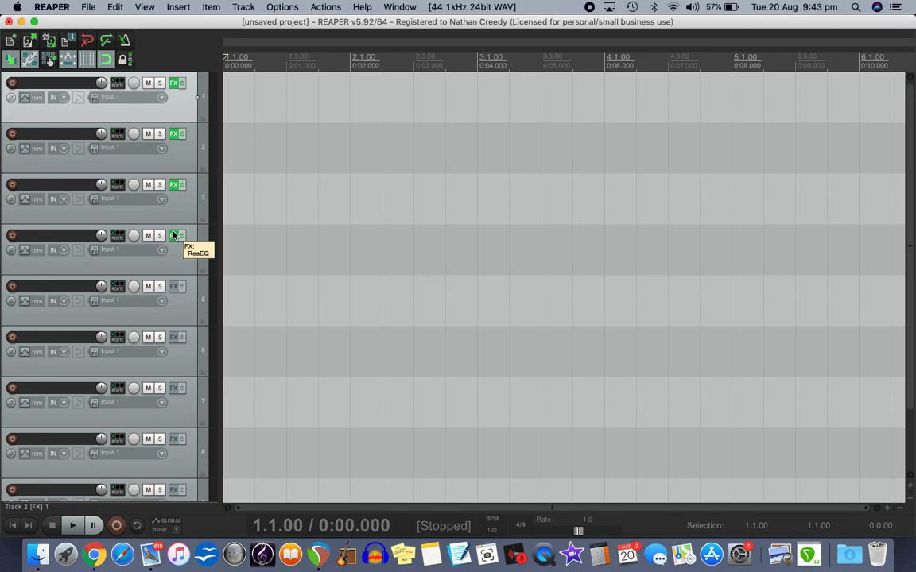
# - Shape track 4's ReaEQ: boost band 3 around 1 kHz, lower band 2, raise band 4 about 4.2 dB near 5058 Hz, and close the window
pyautogui.click(174, 235)
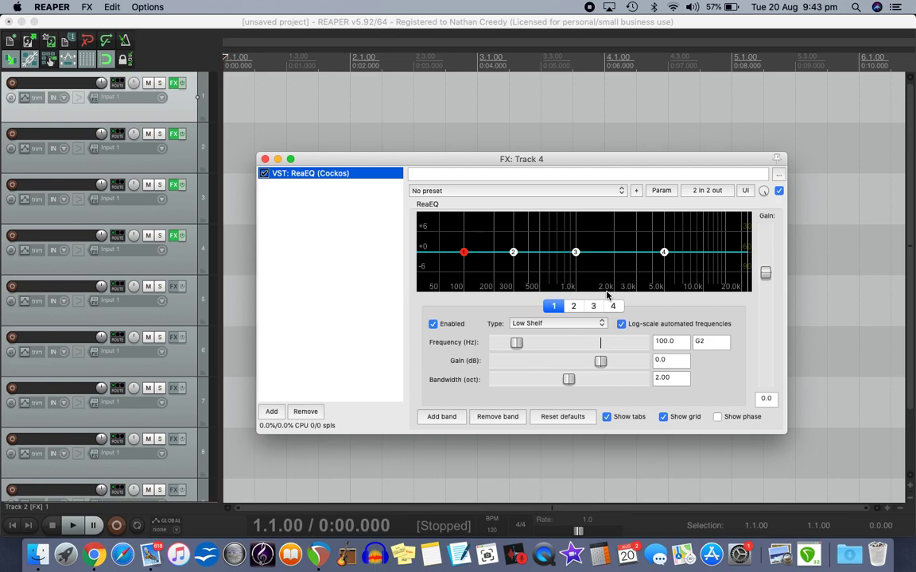
pyautogui.moveTo(575, 252); pyautogui.dragTo(576, 221)
pyautogui.moveTo(515, 252); pyautogui.dragTo(514, 265)
pyautogui.moveTo(664, 252); pyautogui.dragTo(666, 238)
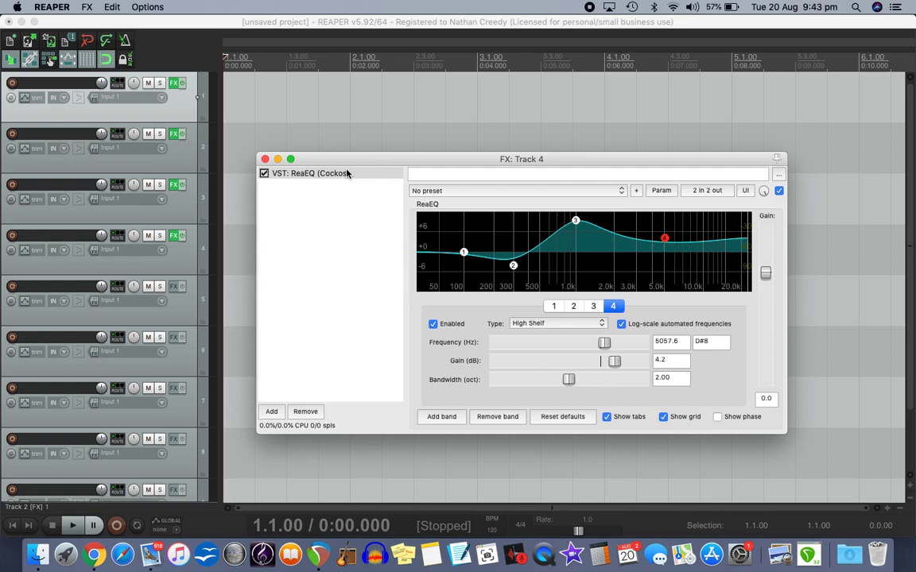
pyautogui.click(266, 160)
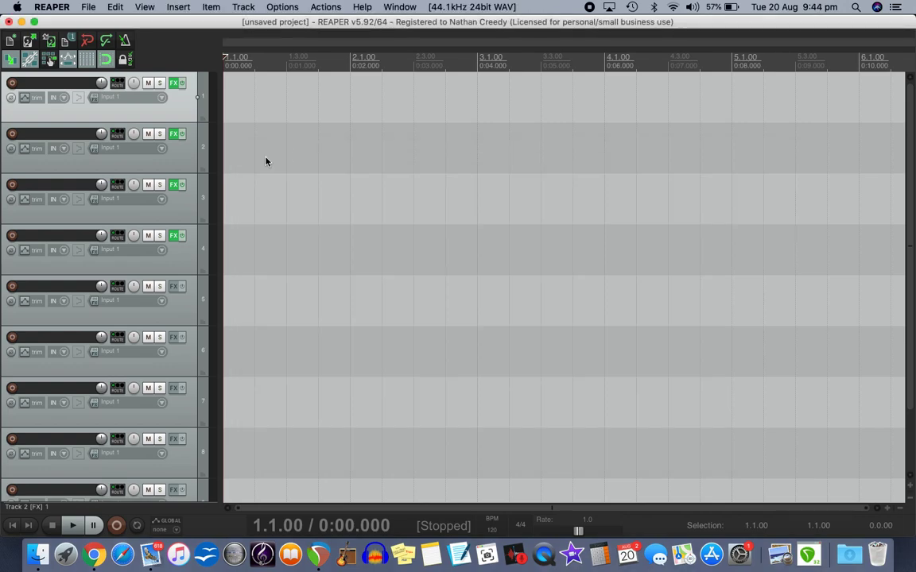